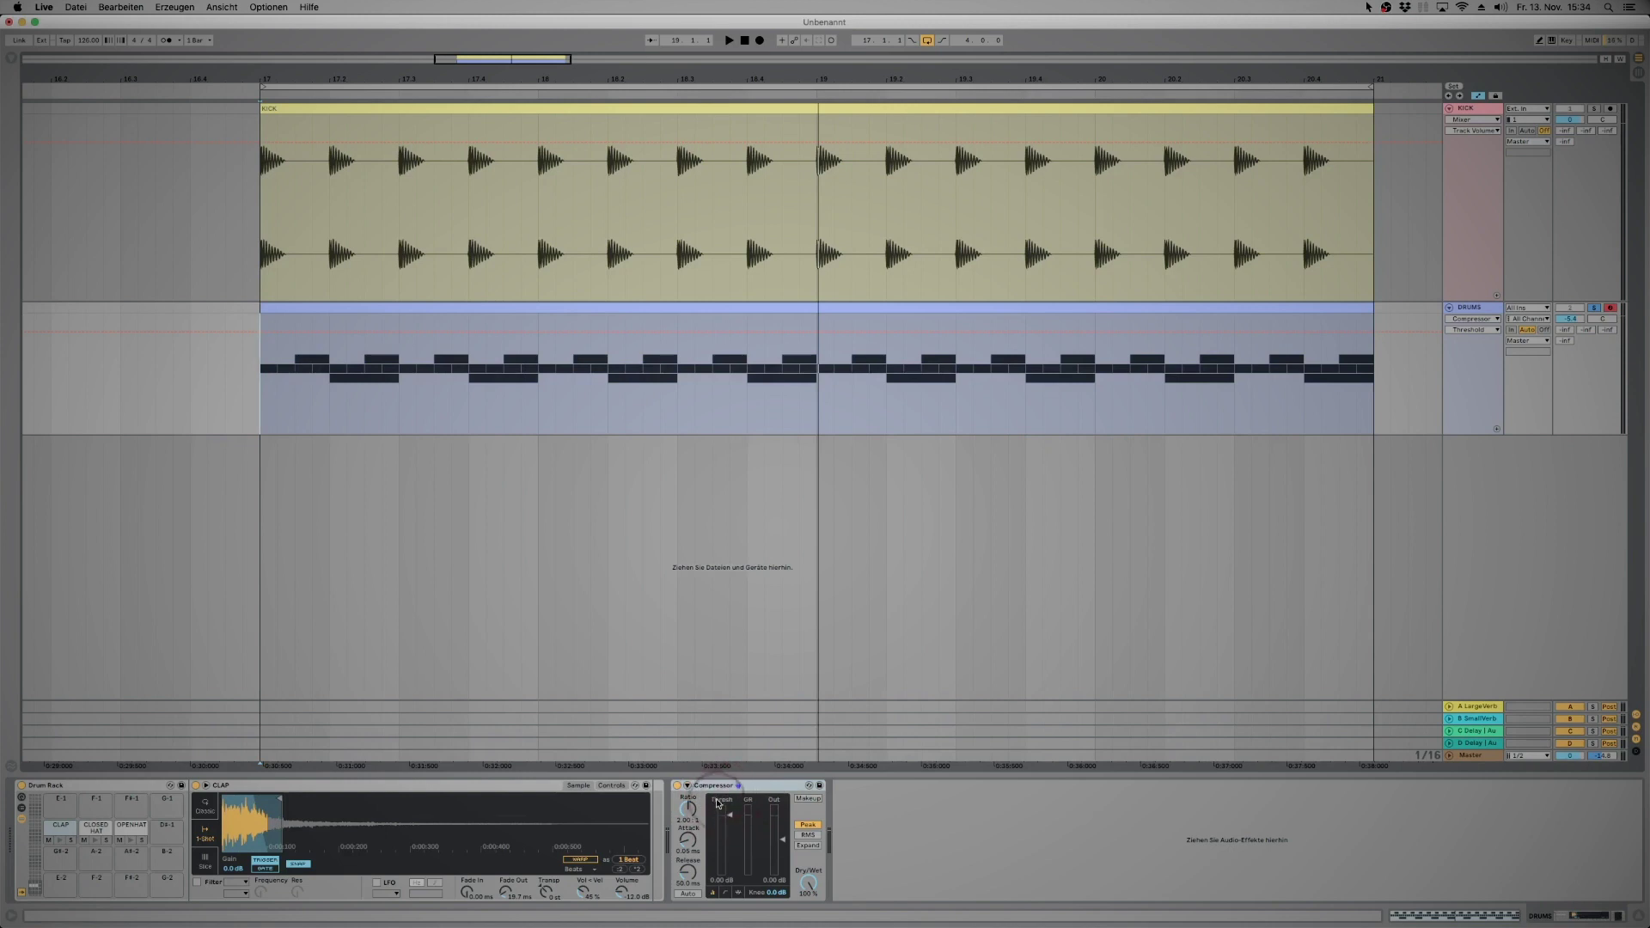
Go through the Compressor's Threshold, Ratio, Attack and Release controls on the DRUMS track.
left_click_drag(733, 818, 729, 824)
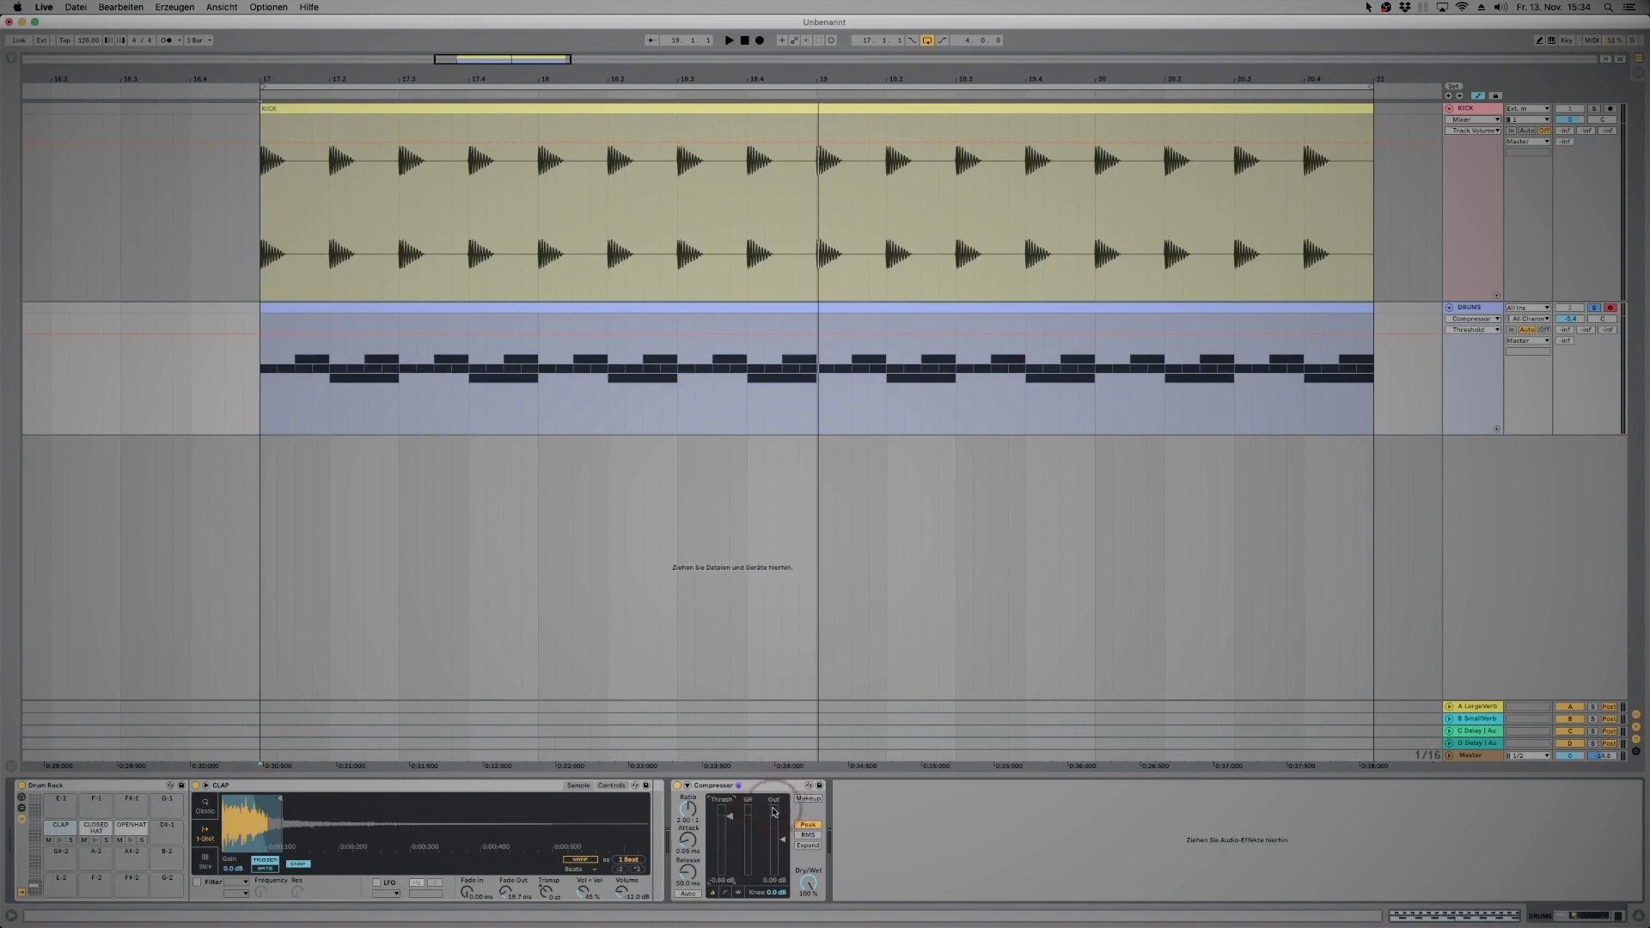
left_click(685, 815)
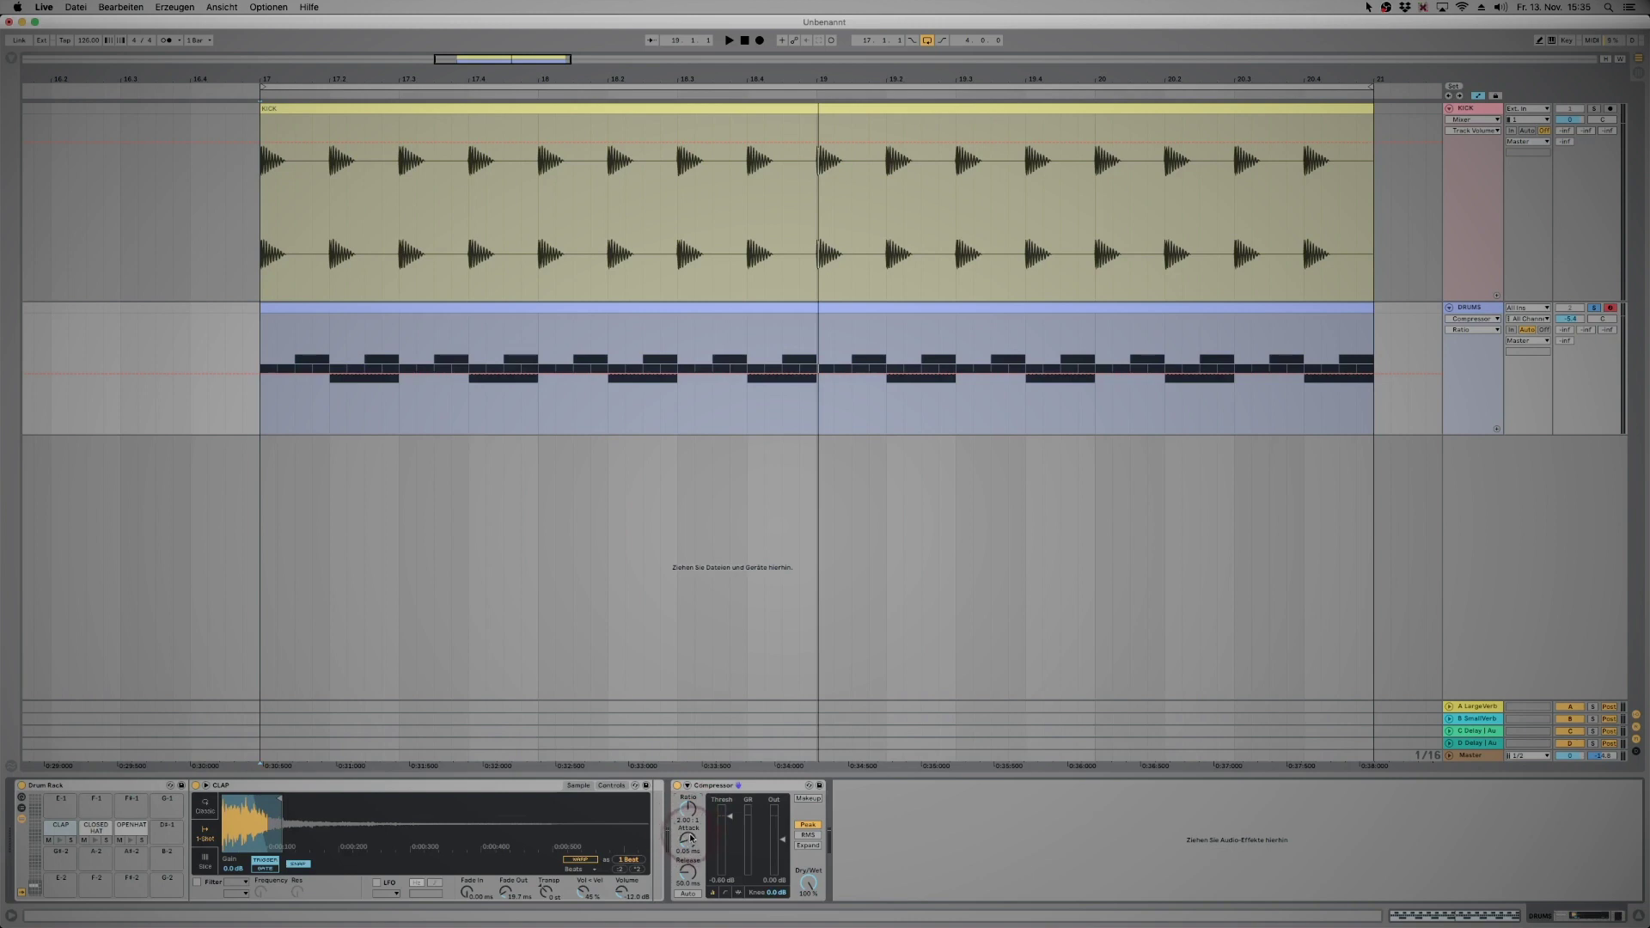
left_click(685, 839)
left_click(686, 873)
Play the drum loop, lower the Compressor's threshold, and switch the device to its activity view.
key("space")
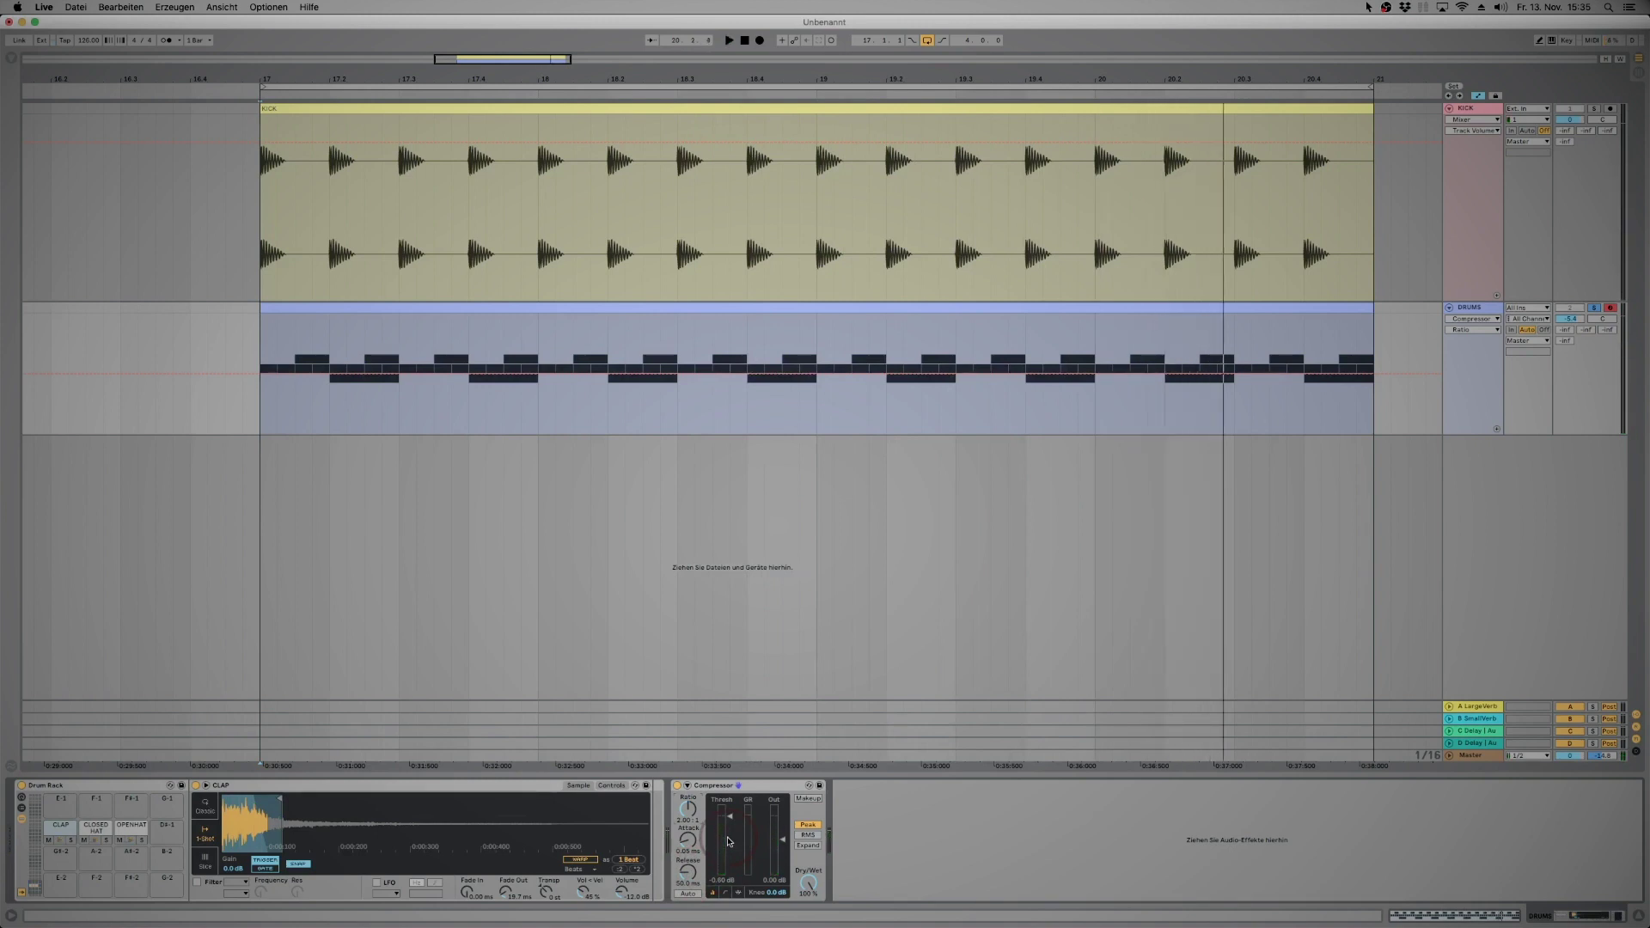
key("space")
left_click_drag(730, 842, 730, 870)
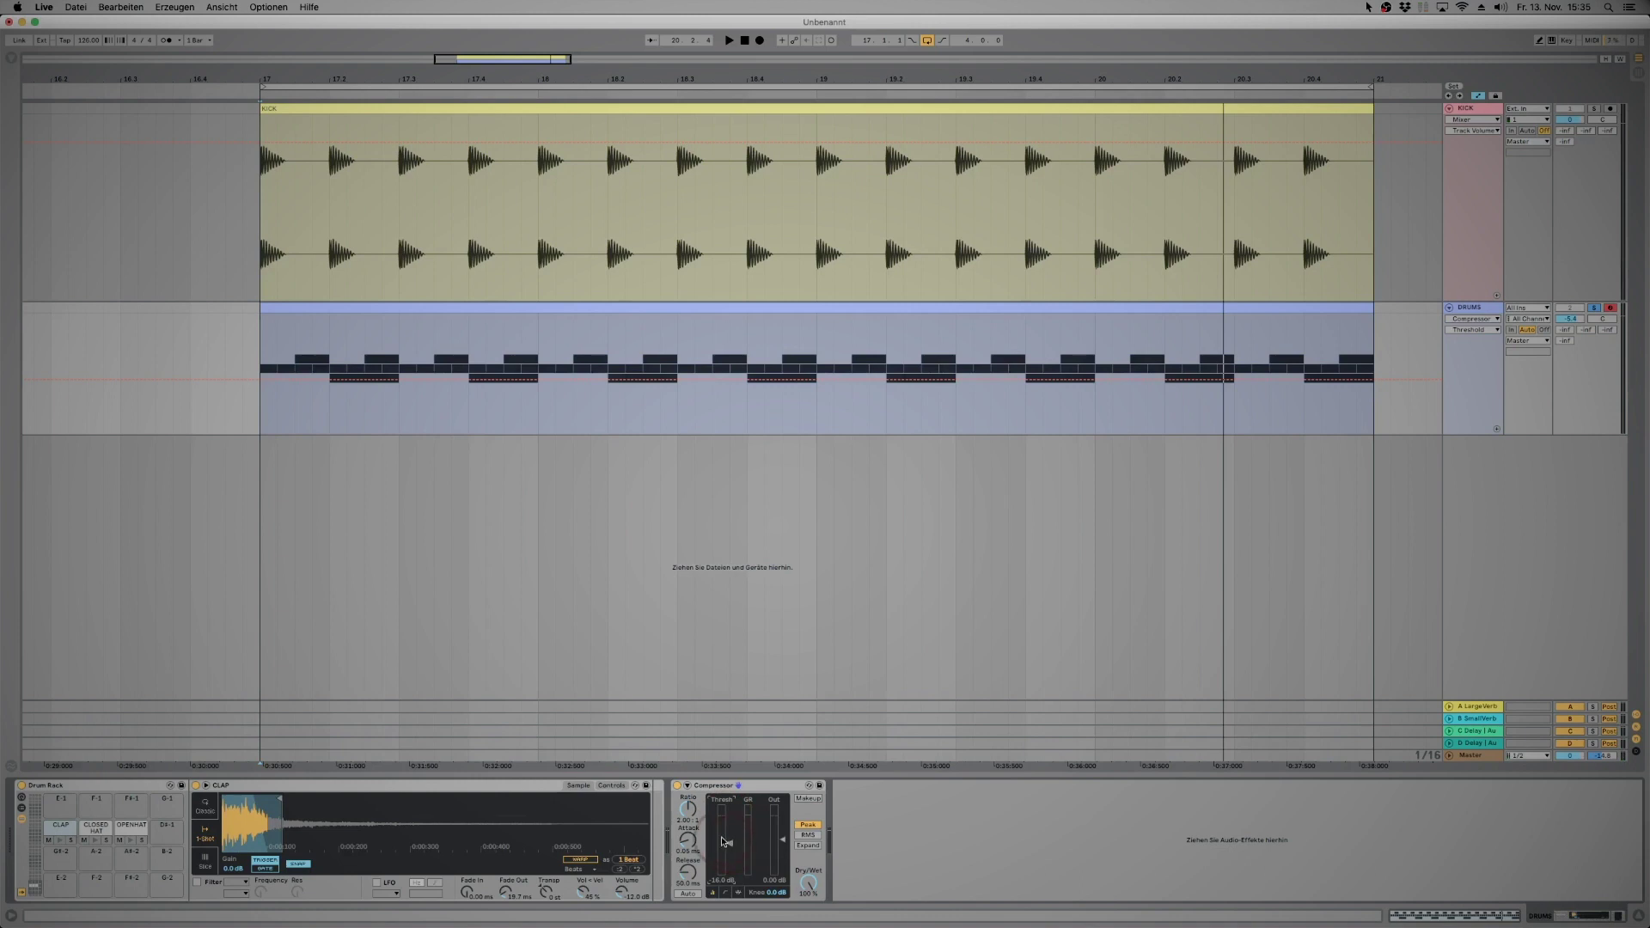
left_click(737, 892)
key("space")
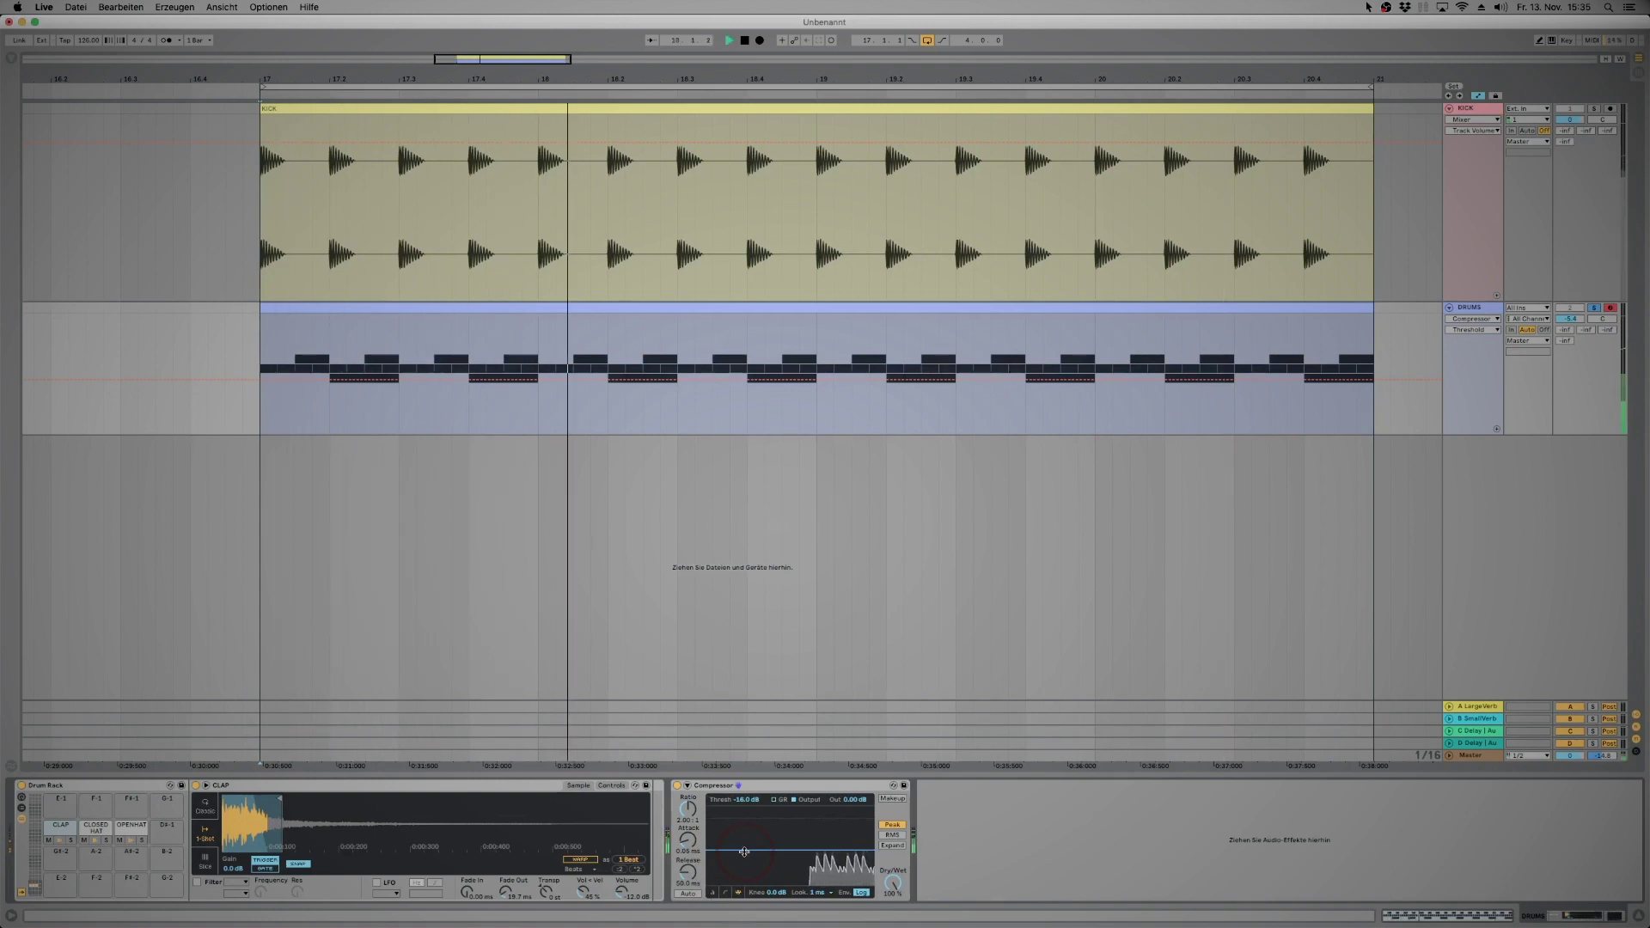
Try a higher threshold of about -6 dB and a much lower one on the Compressor while the drum loop plays.
key("space")
left_click_drag(744, 852, 744, 829)
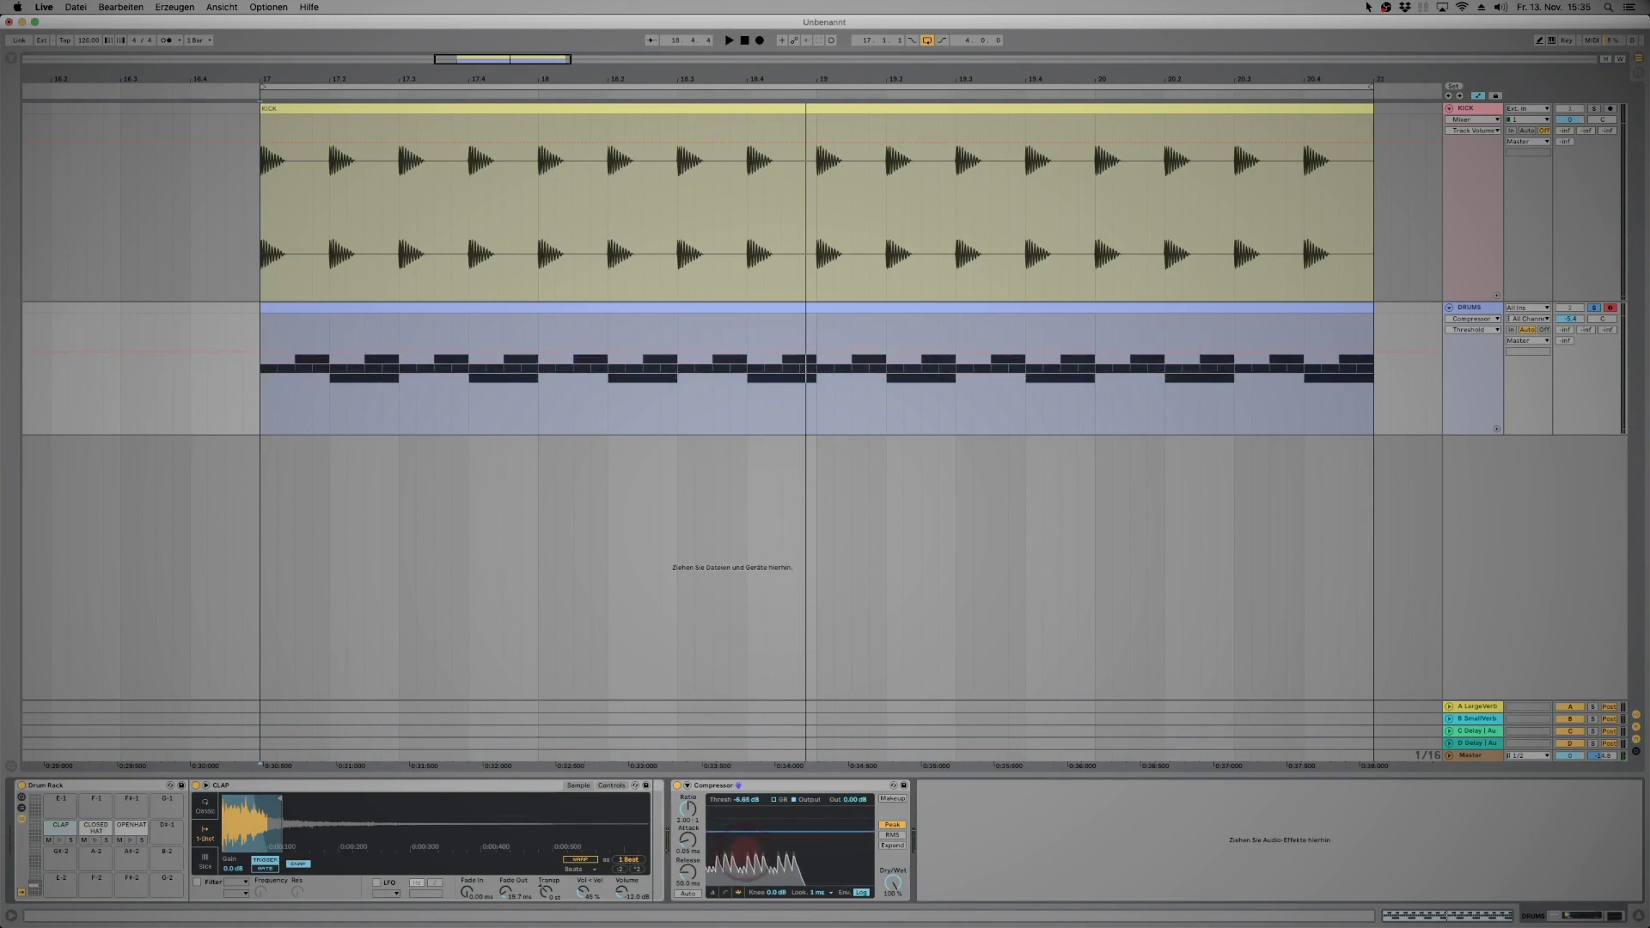
key("space")
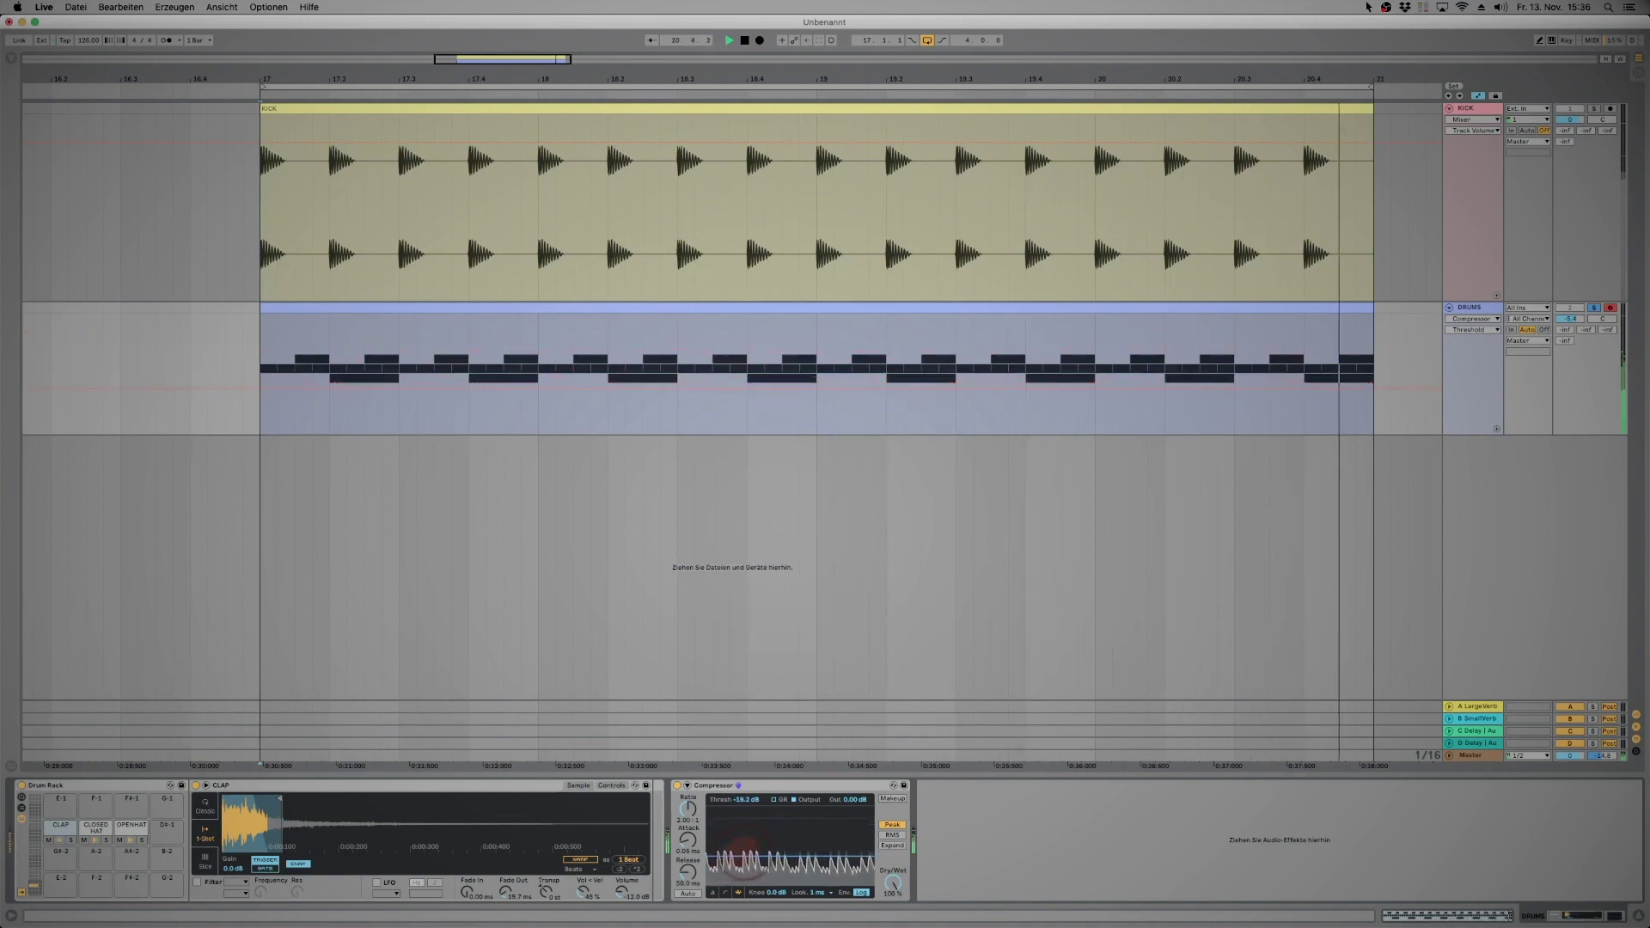
left_click(744, 858)
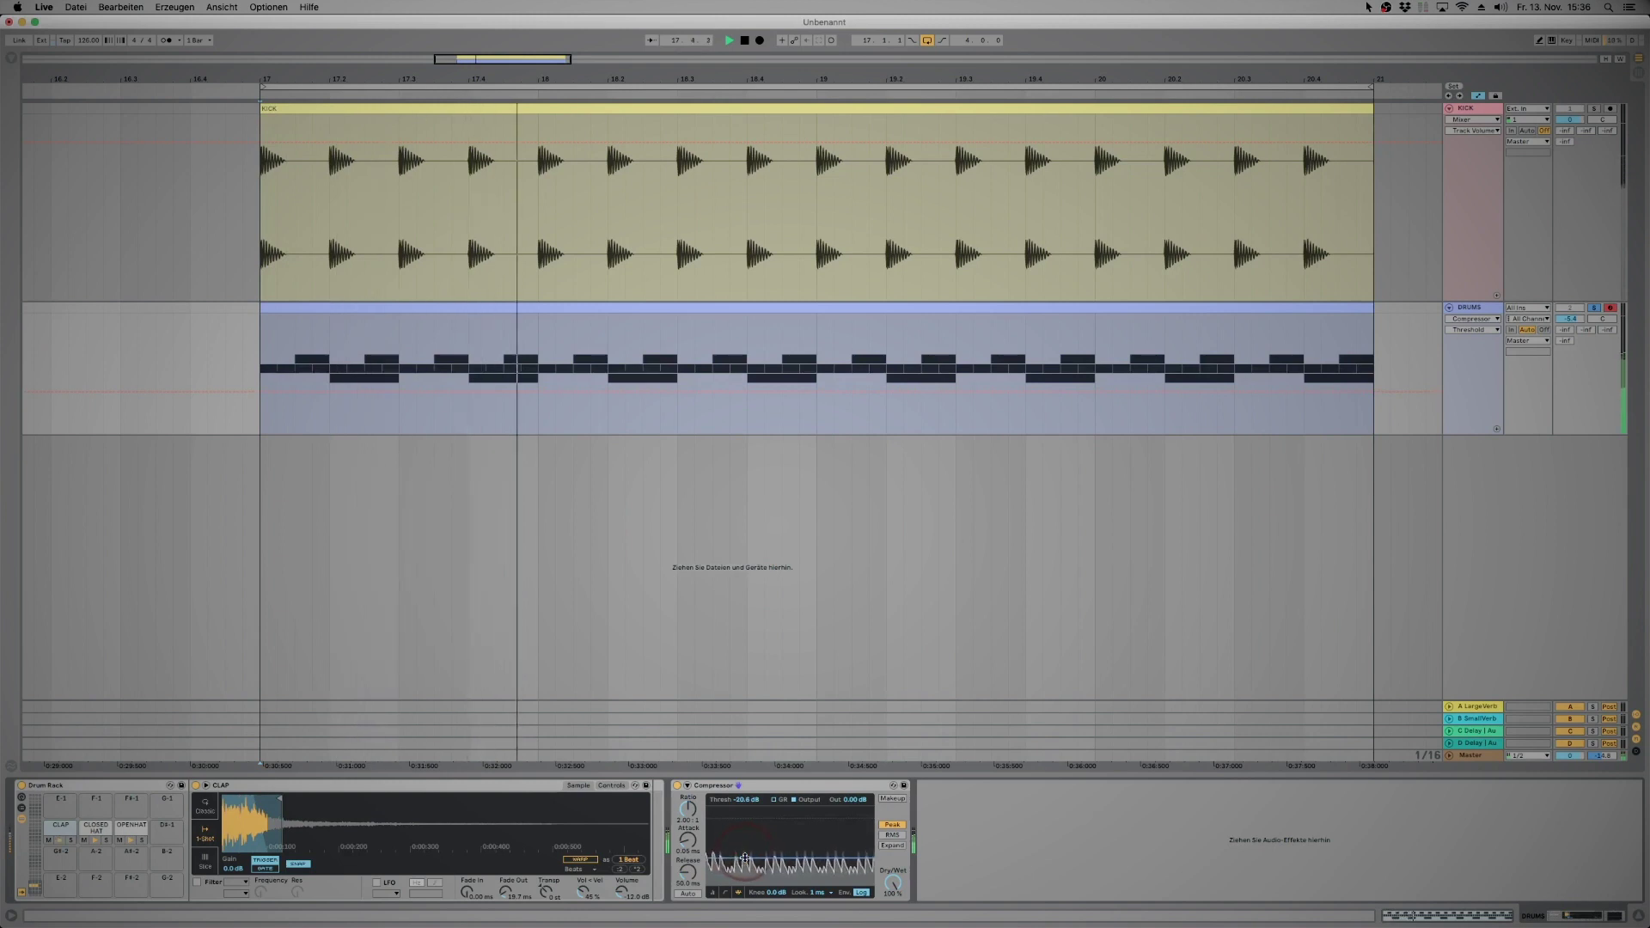
key("space")
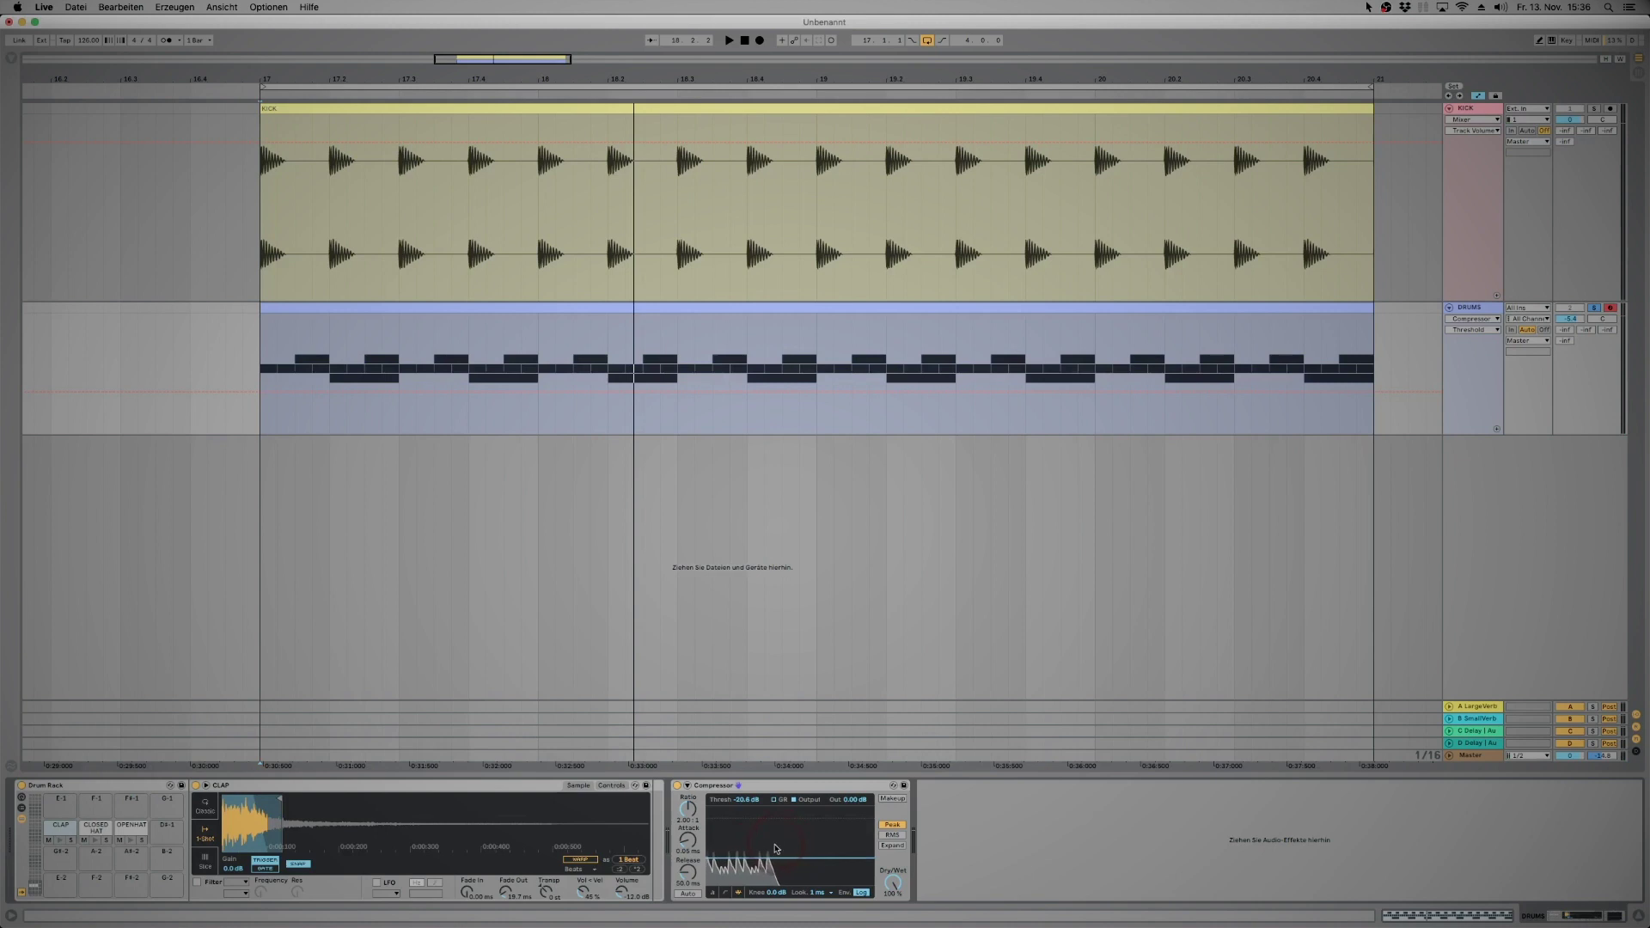
Set the Compressor's threshold to about -22.3 dB while listening to the drum loop.
key("space")
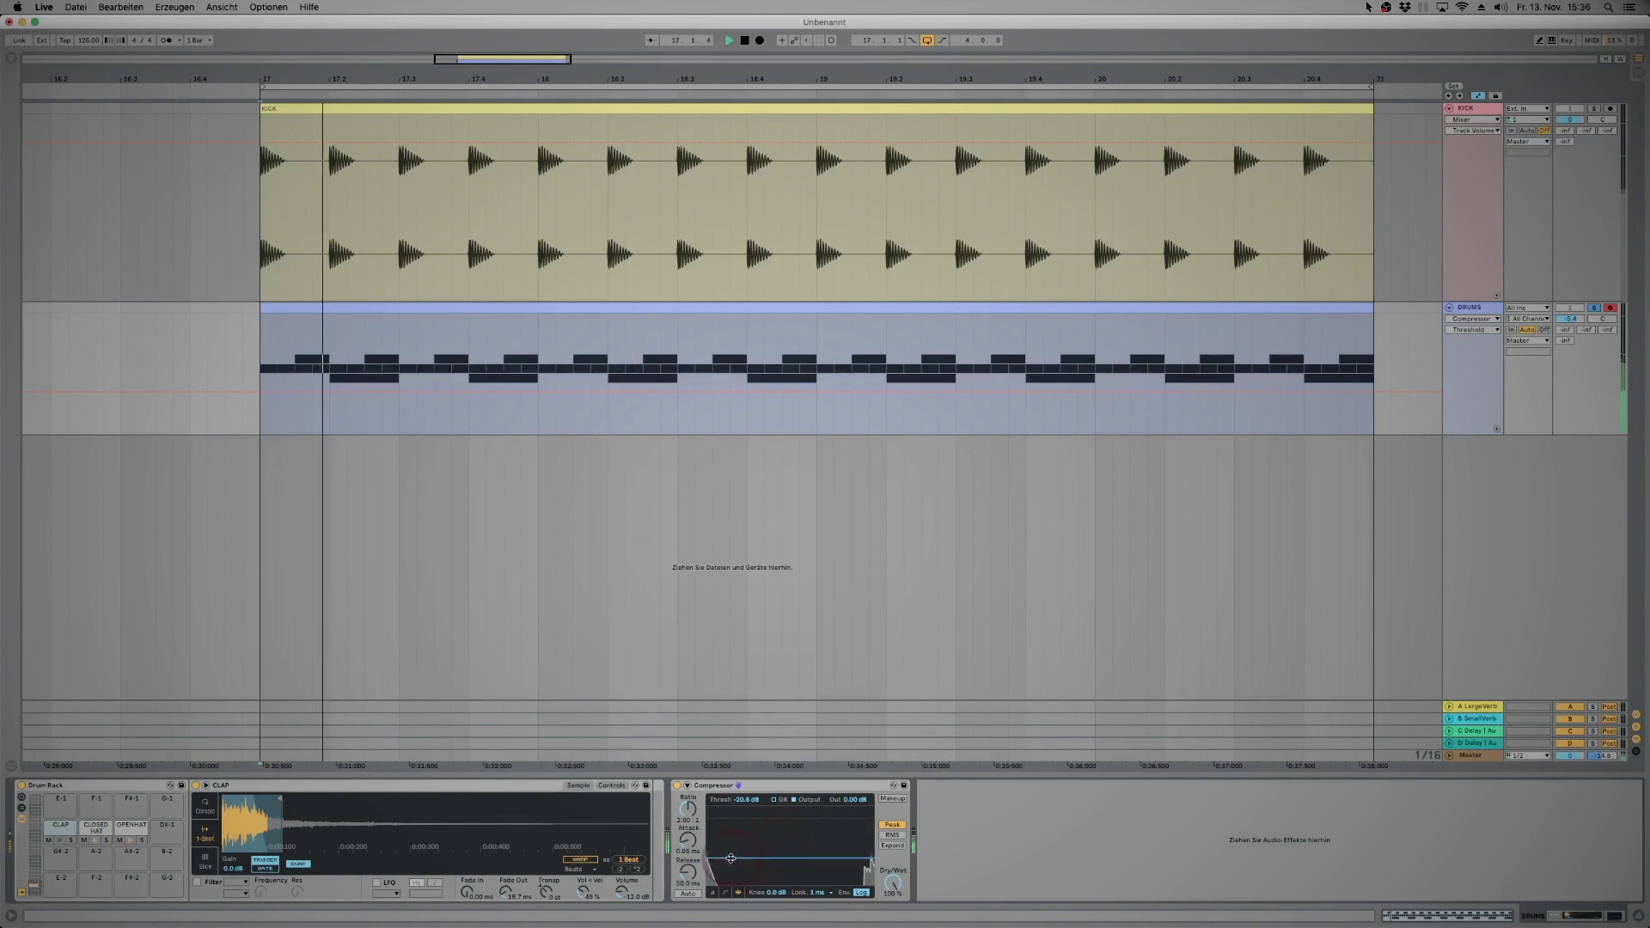
mouse_move(730, 857)
left_mouse_down()
mouse_move(730, 833)
mouse_move(731, 856)
left_mouse_up()
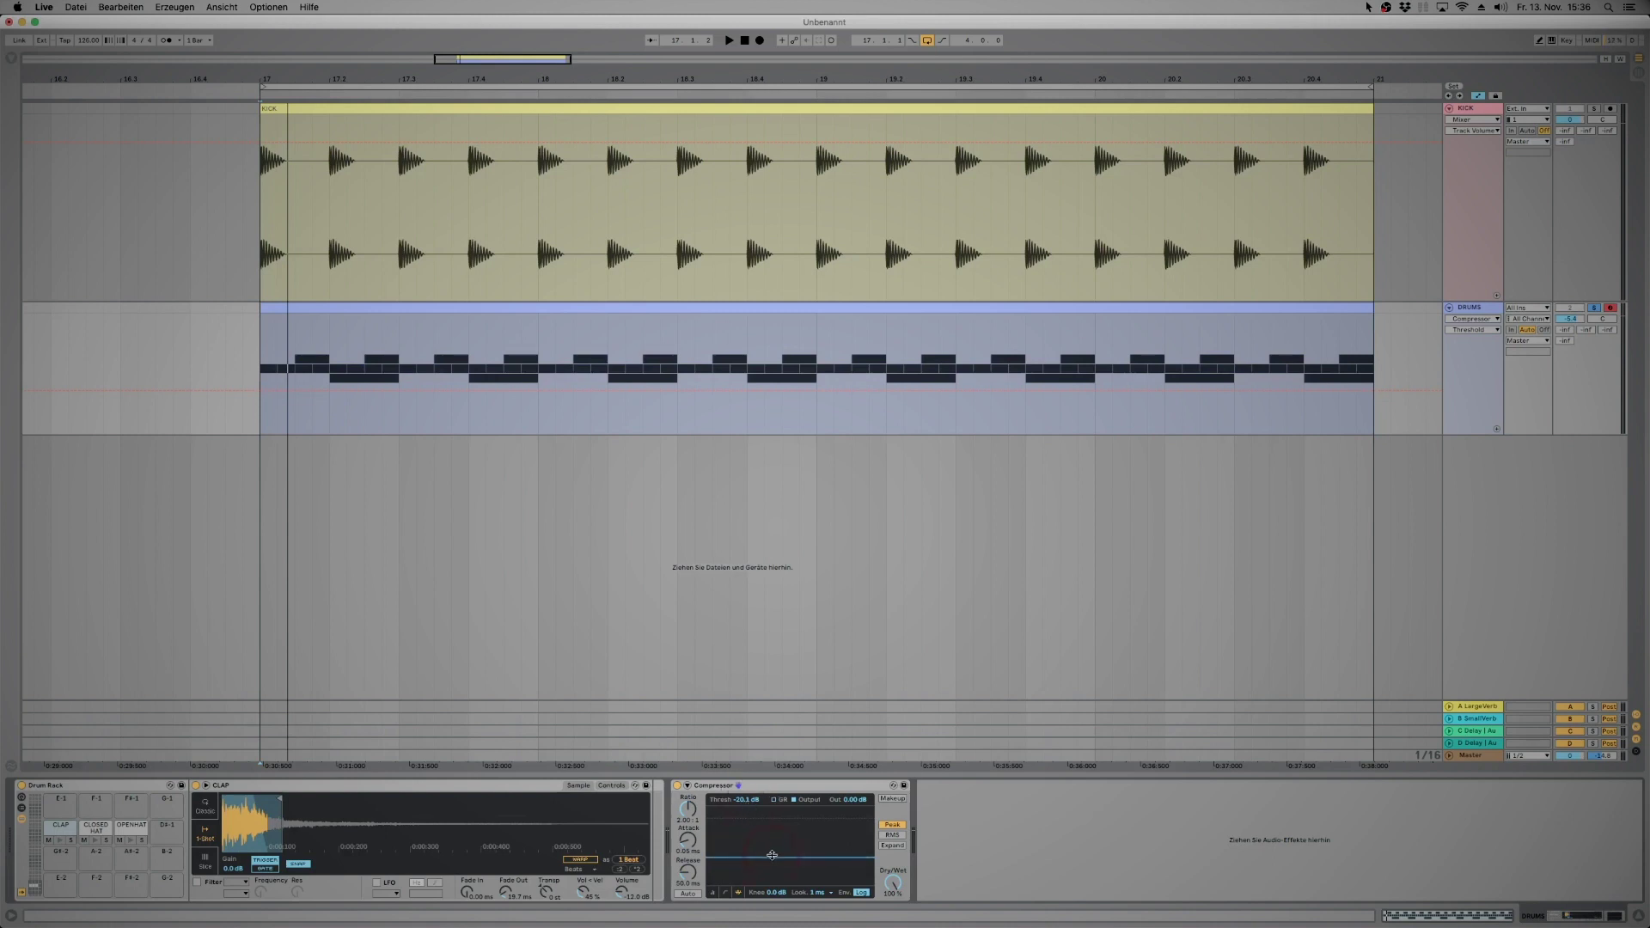
key("space")
left_click_drag(768, 855, 768, 855)
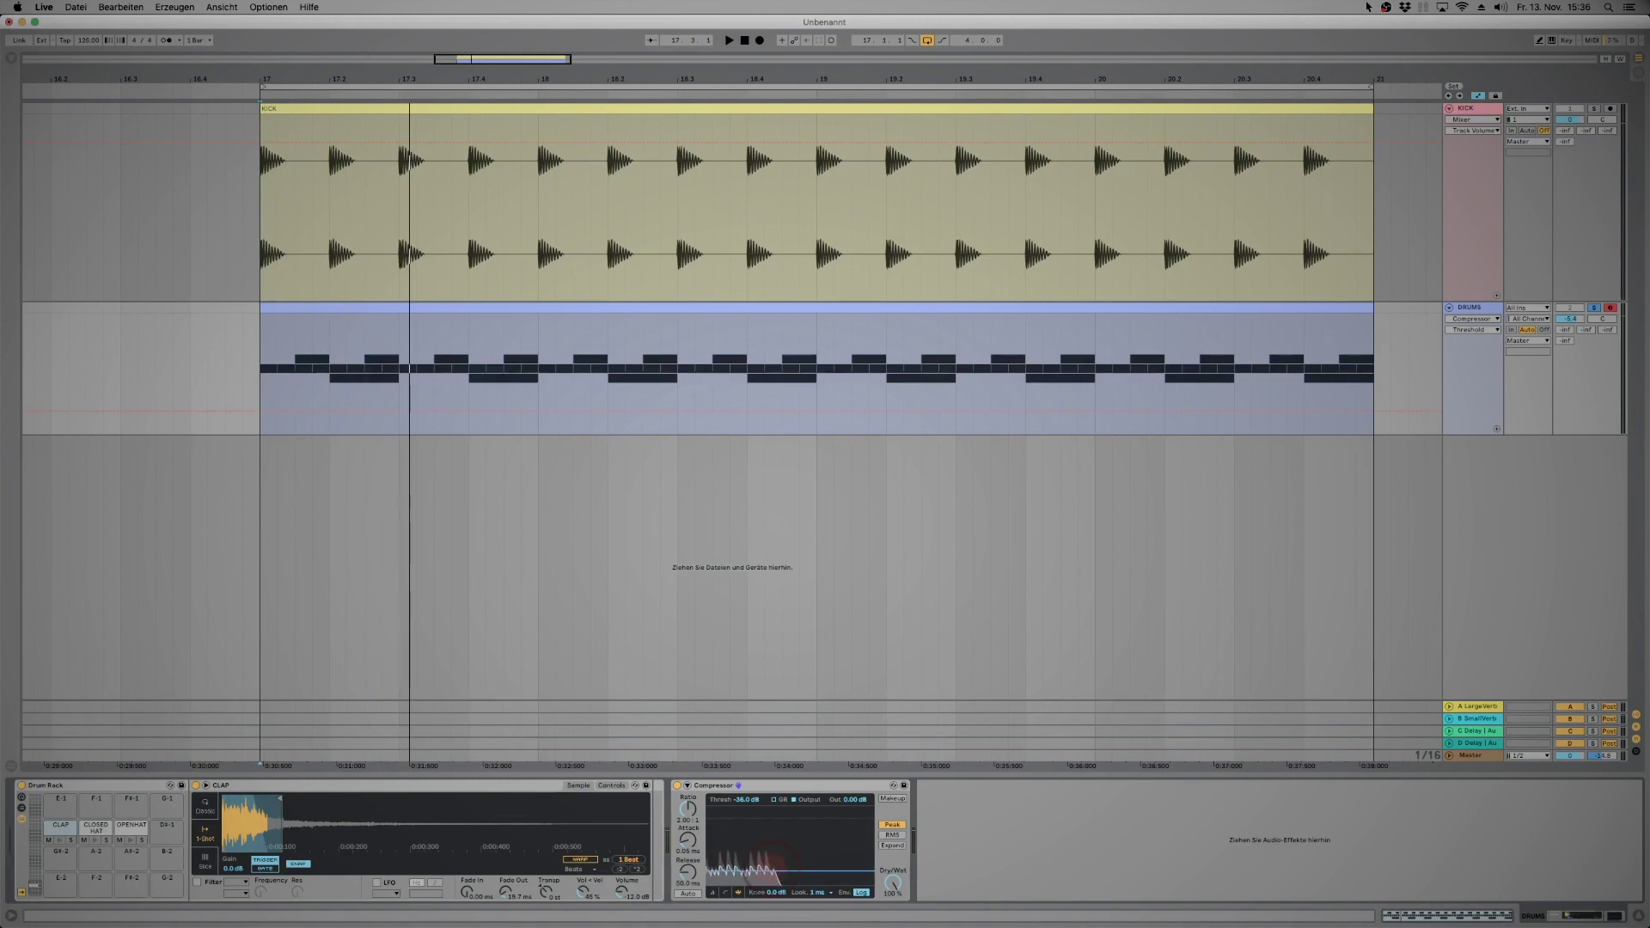
key("space")
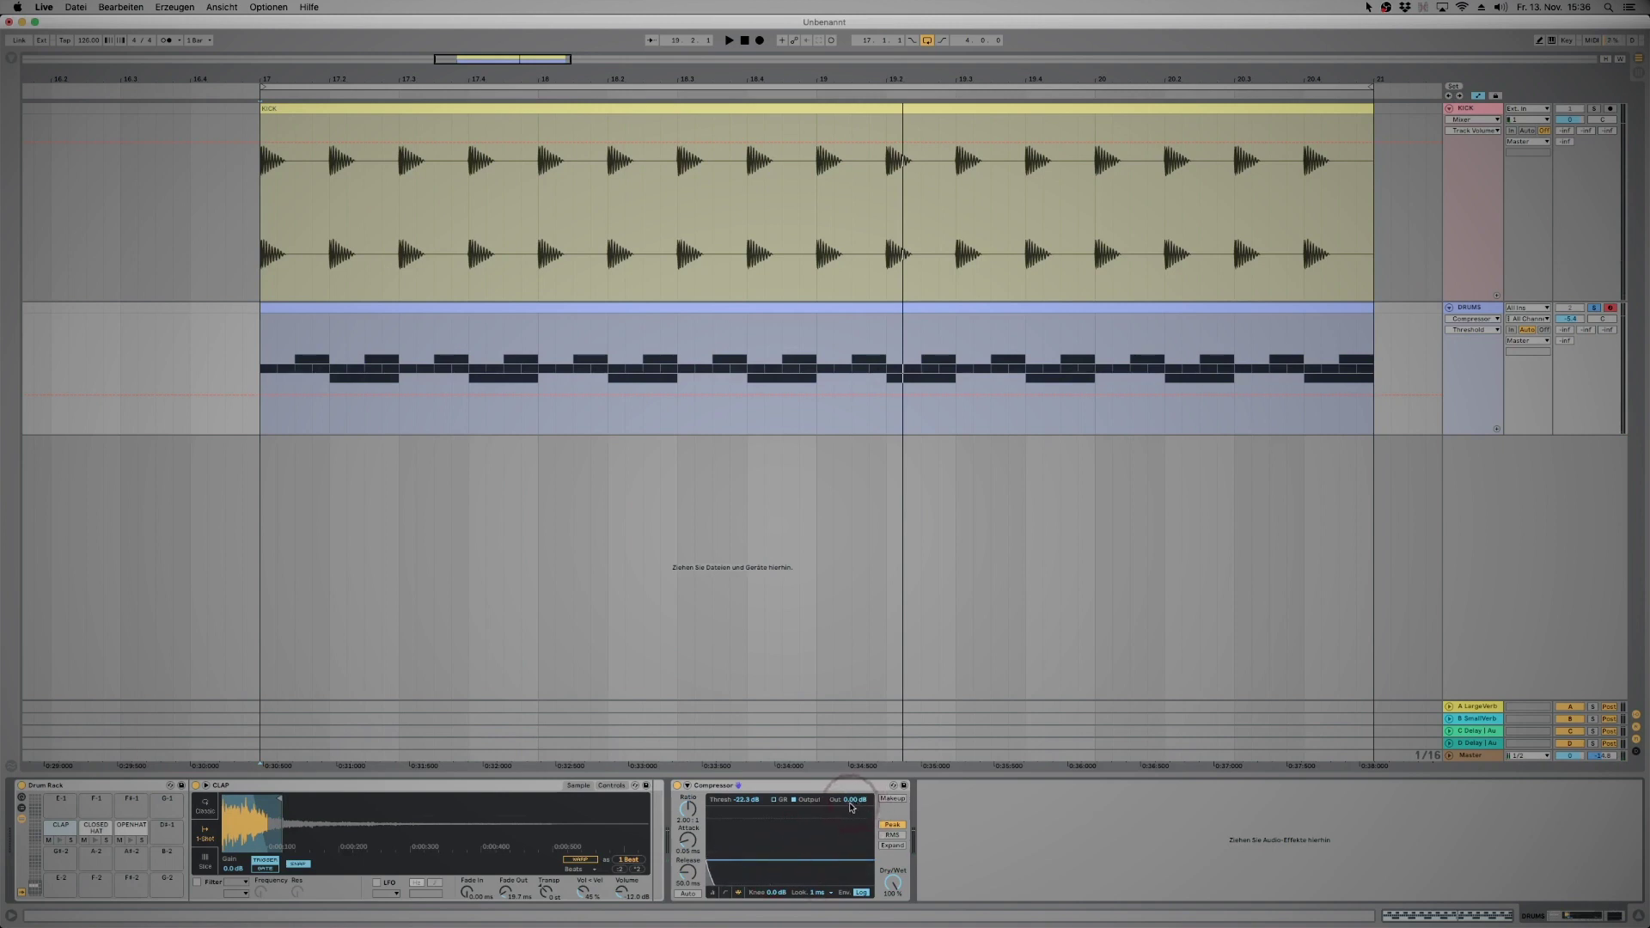
Compare the drums with the Compressor bypassed and raise its output gain to about 4.8 dB to restore the level.
key("space")
left_click(676, 785)
left_click(676, 786)
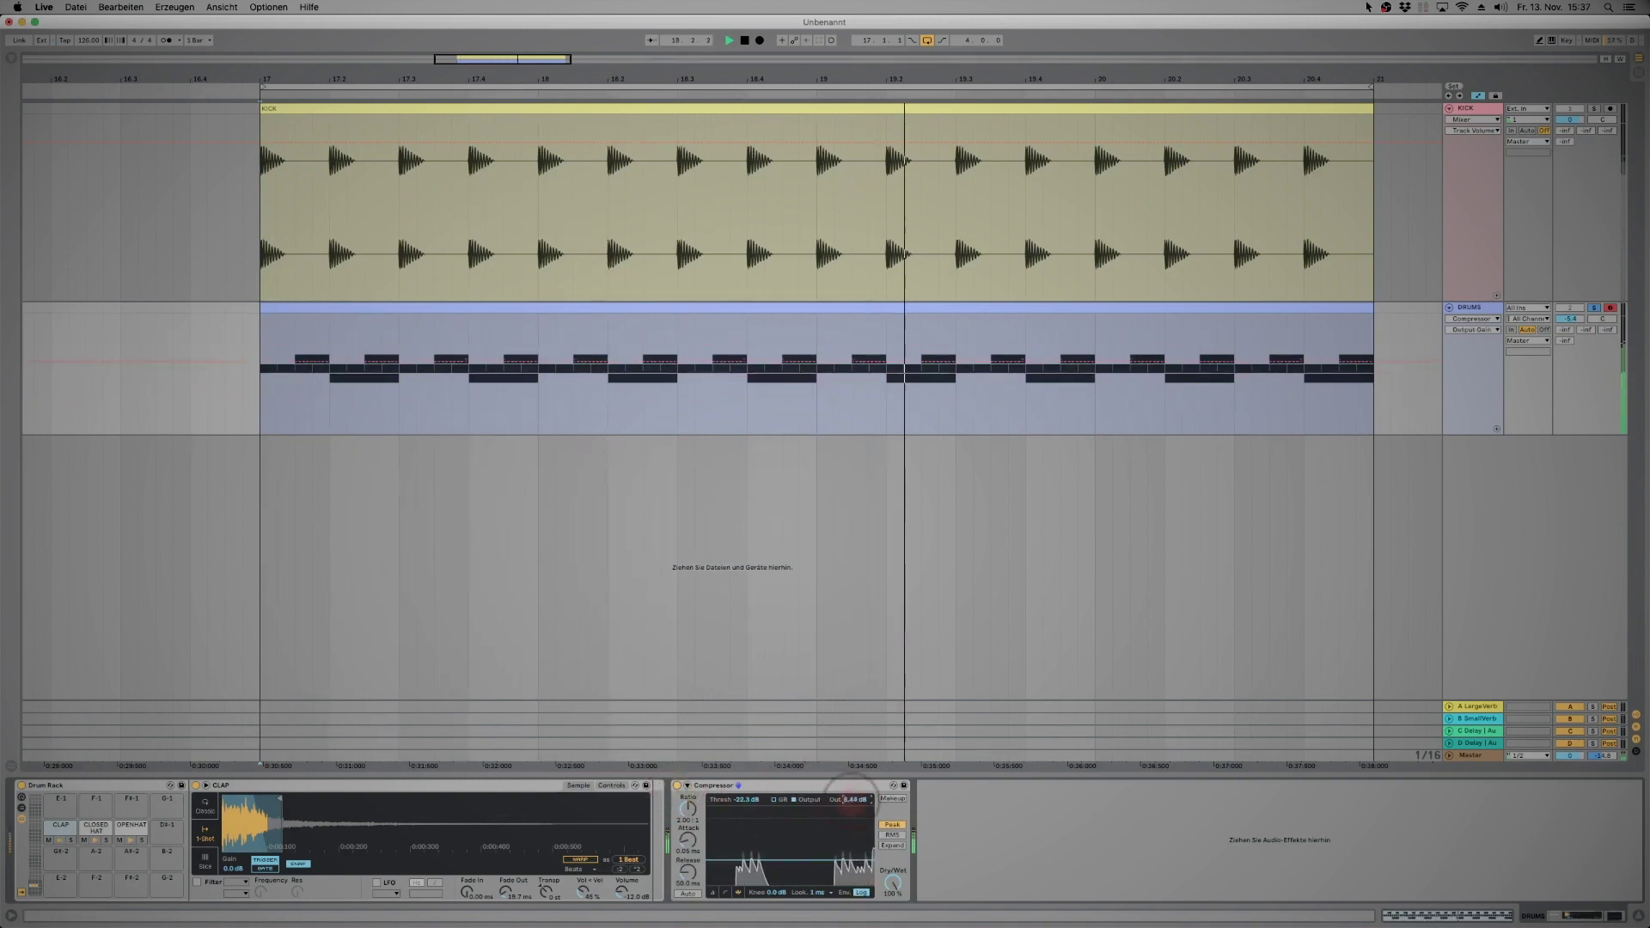
left_click_drag(852, 804, 852, 794)
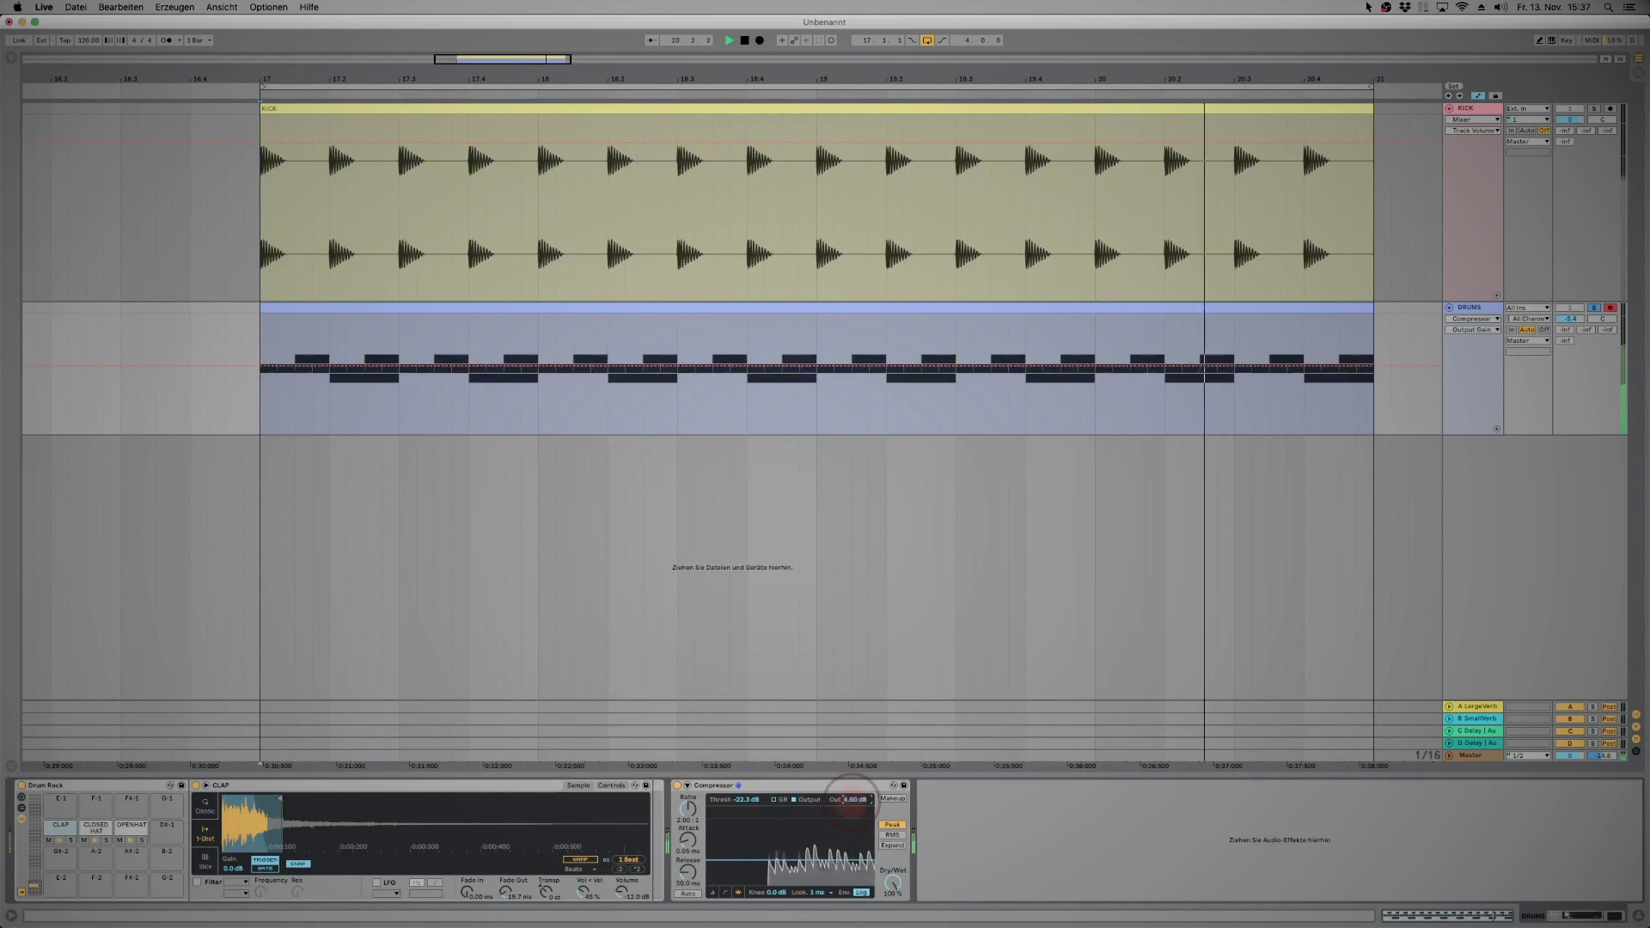
Compare the compressed and uncompressed drums by switching the Compressor on and off during playback, and stop with it bypassed.
left_click(676, 785)
left_click(676, 786)
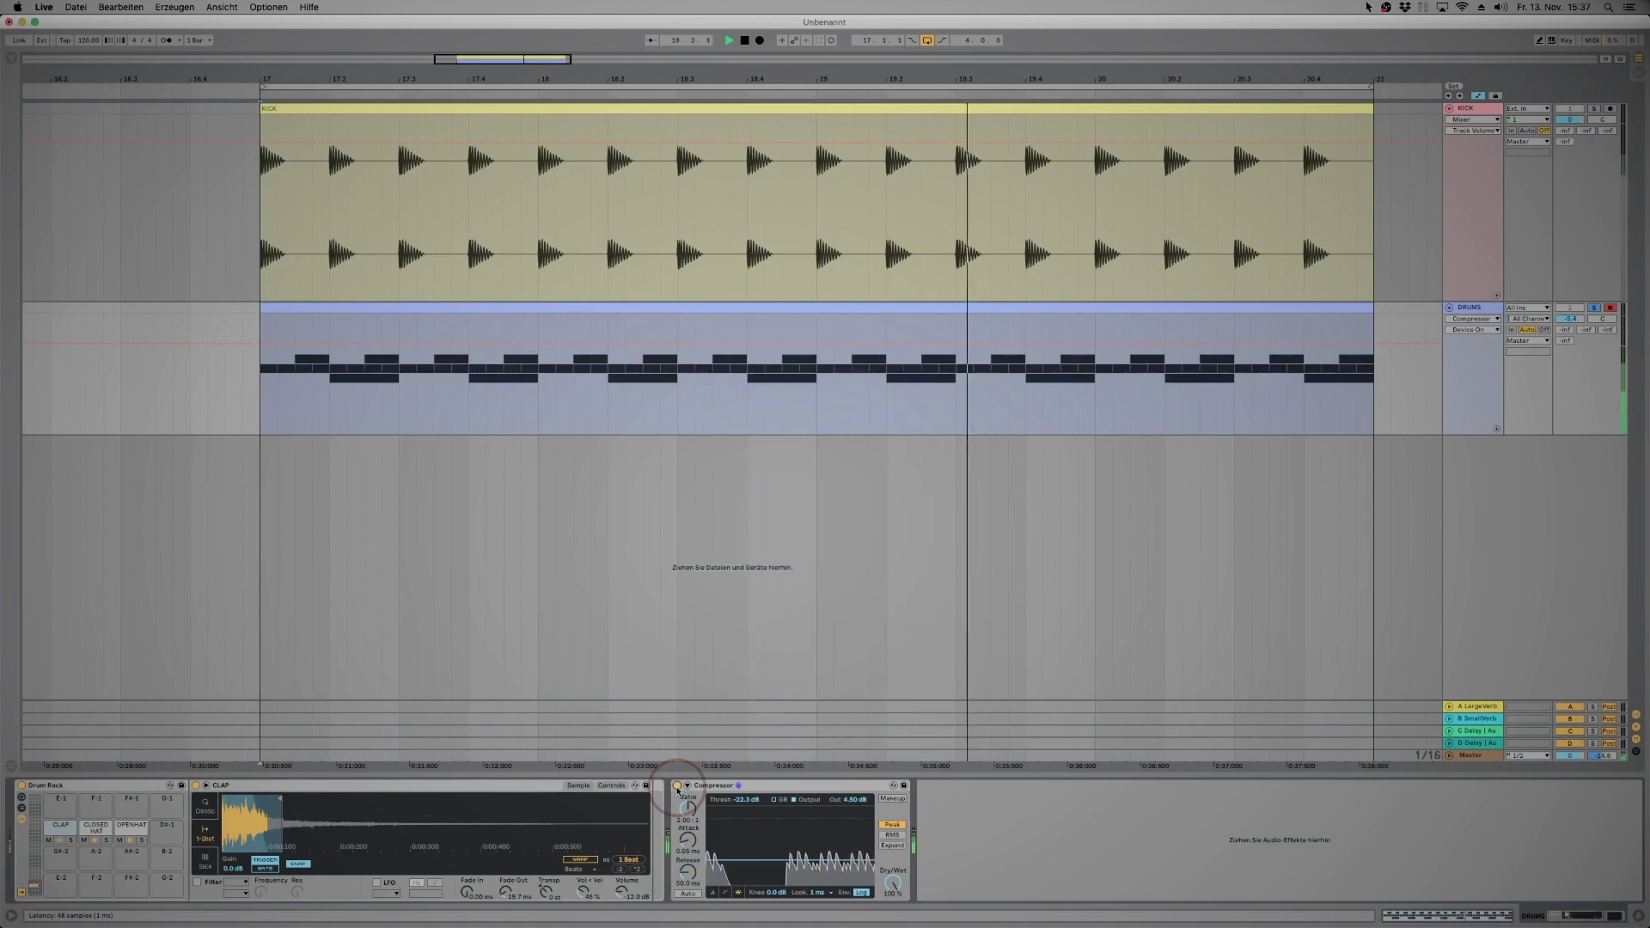
left_click(676, 785)
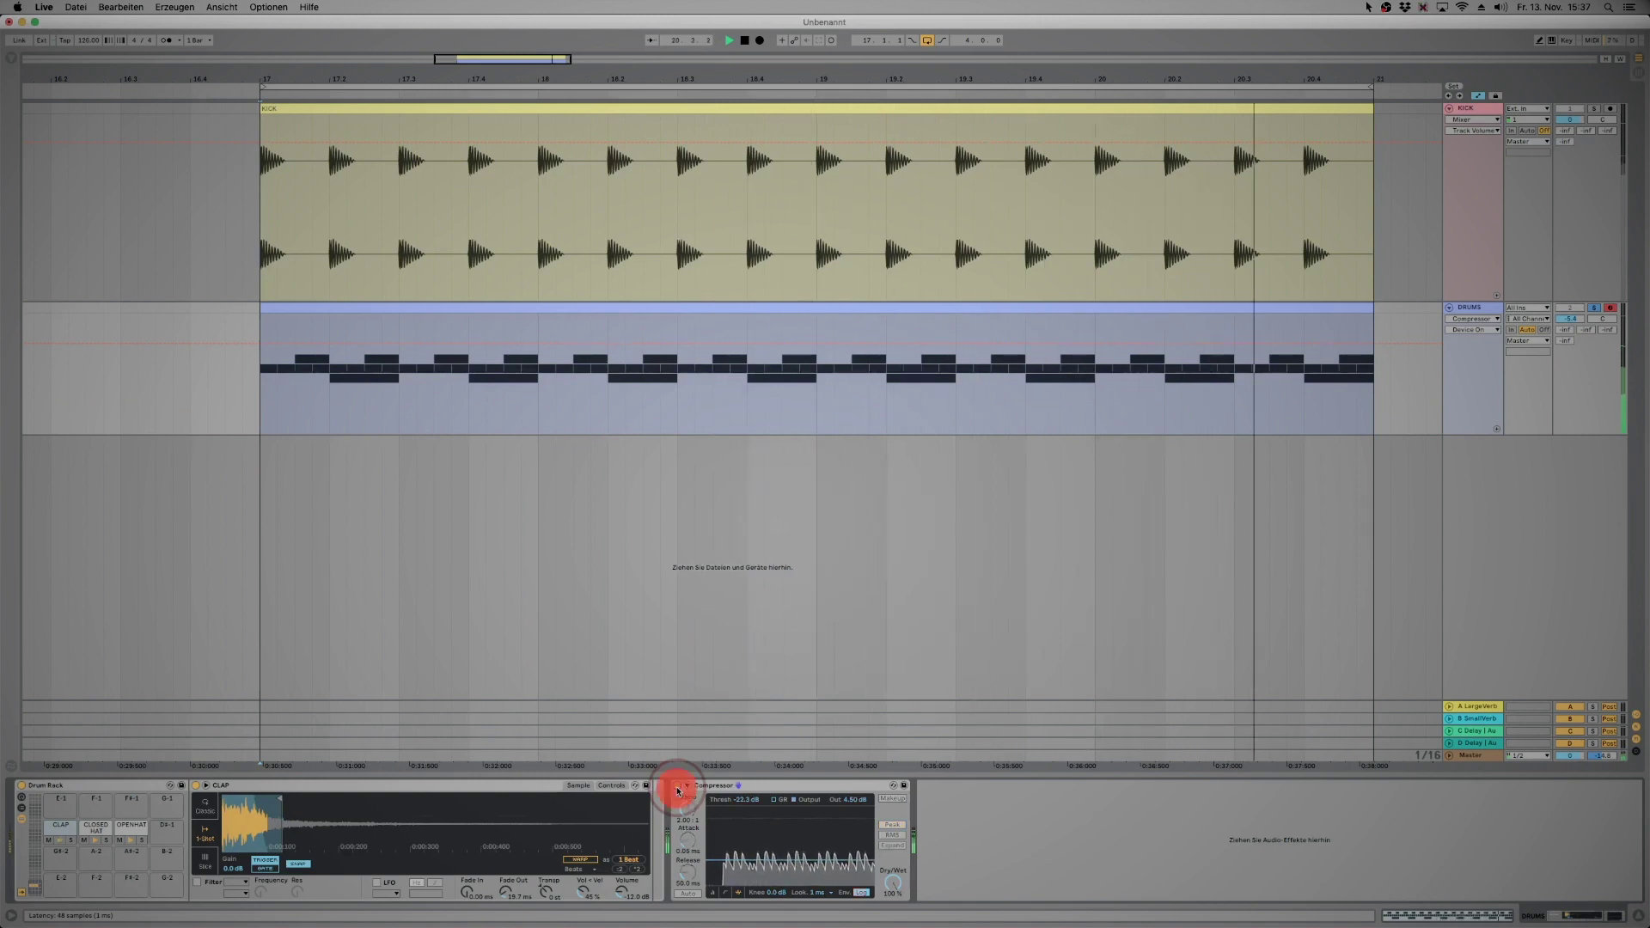
key("space")
left_click_drag(679, 819, 686, 840)
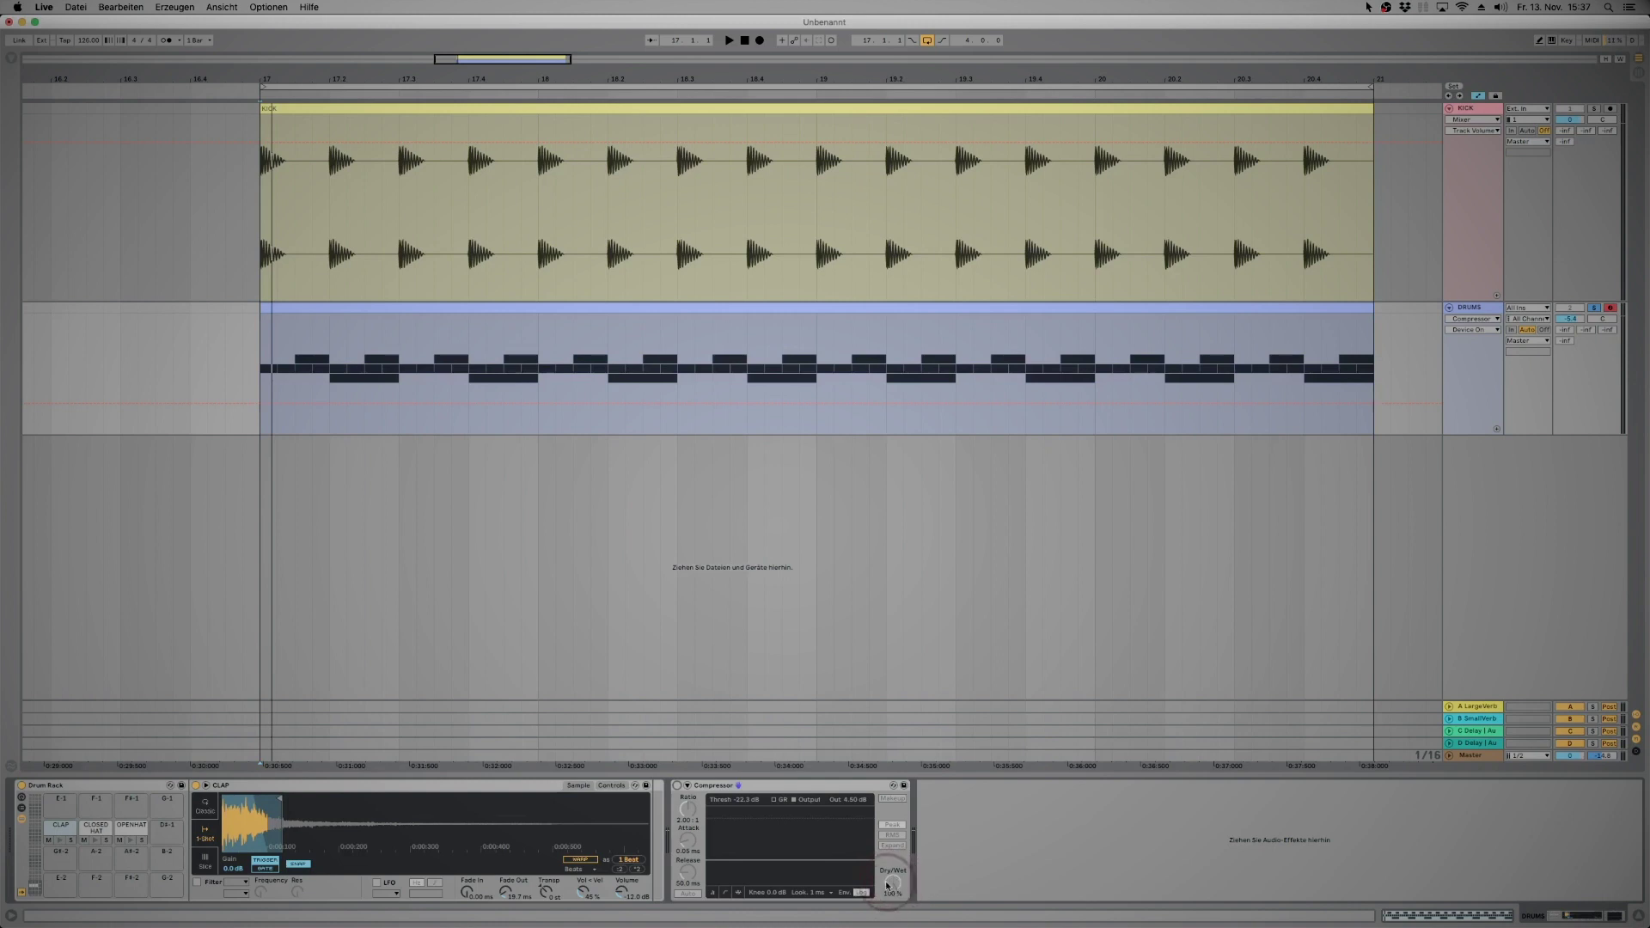
Re-enable the Compressor and lower its Dry/Wet amount during playback to blend in the uncompressed drum signal.
left_click(678, 786)
key("space")
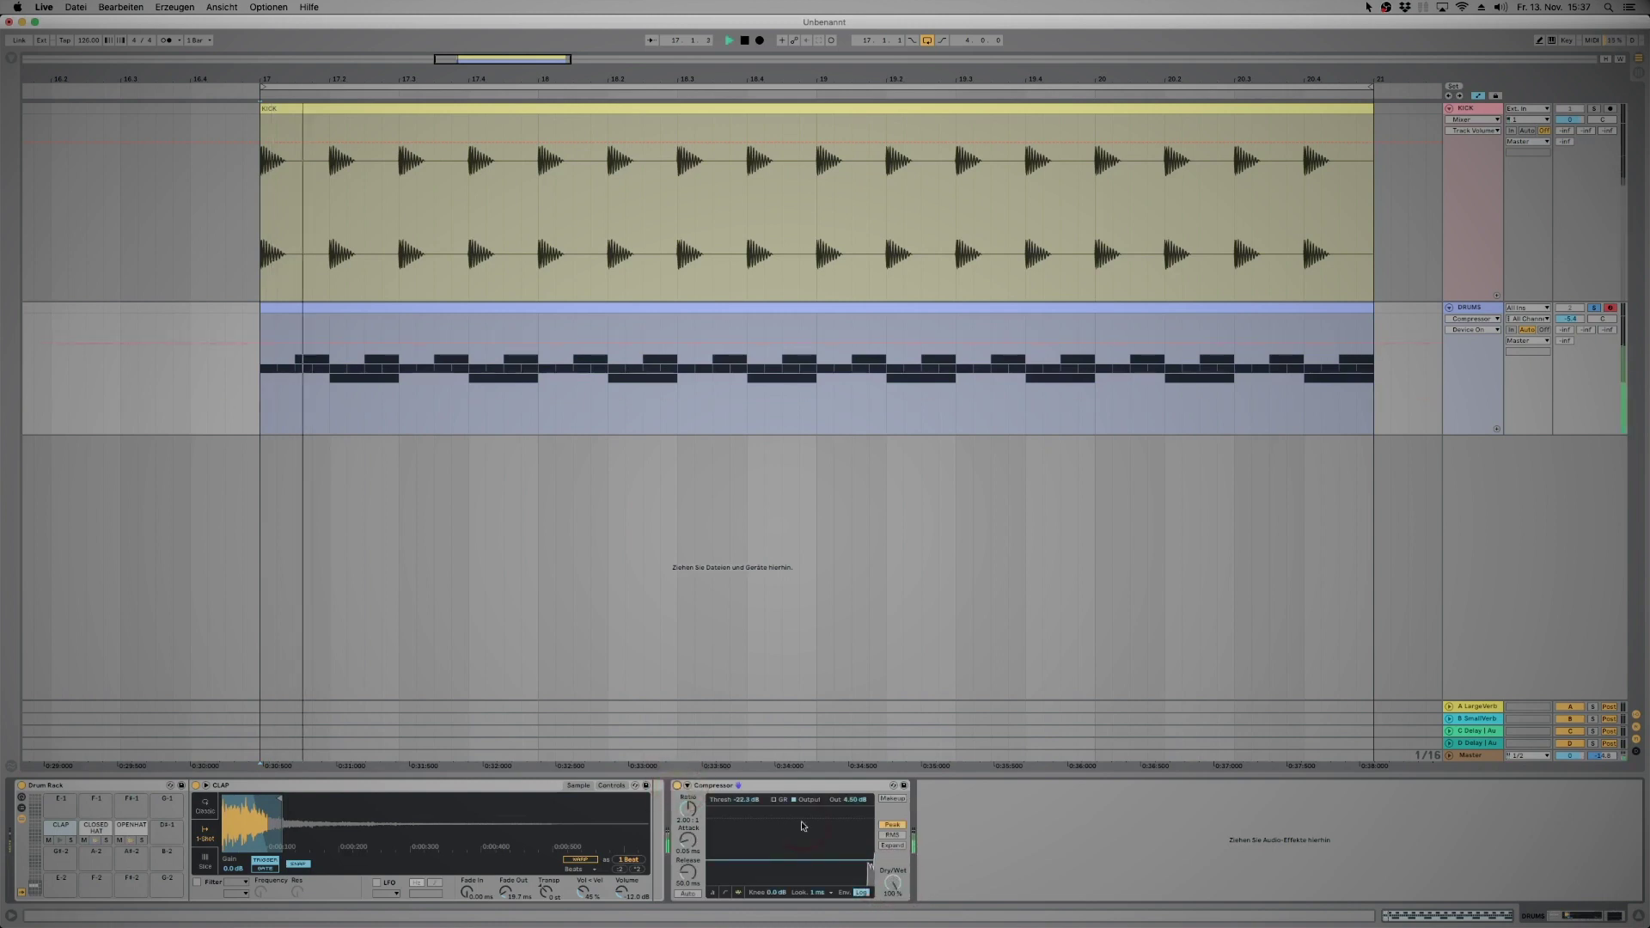
left_click_drag(892, 883, 893, 882)
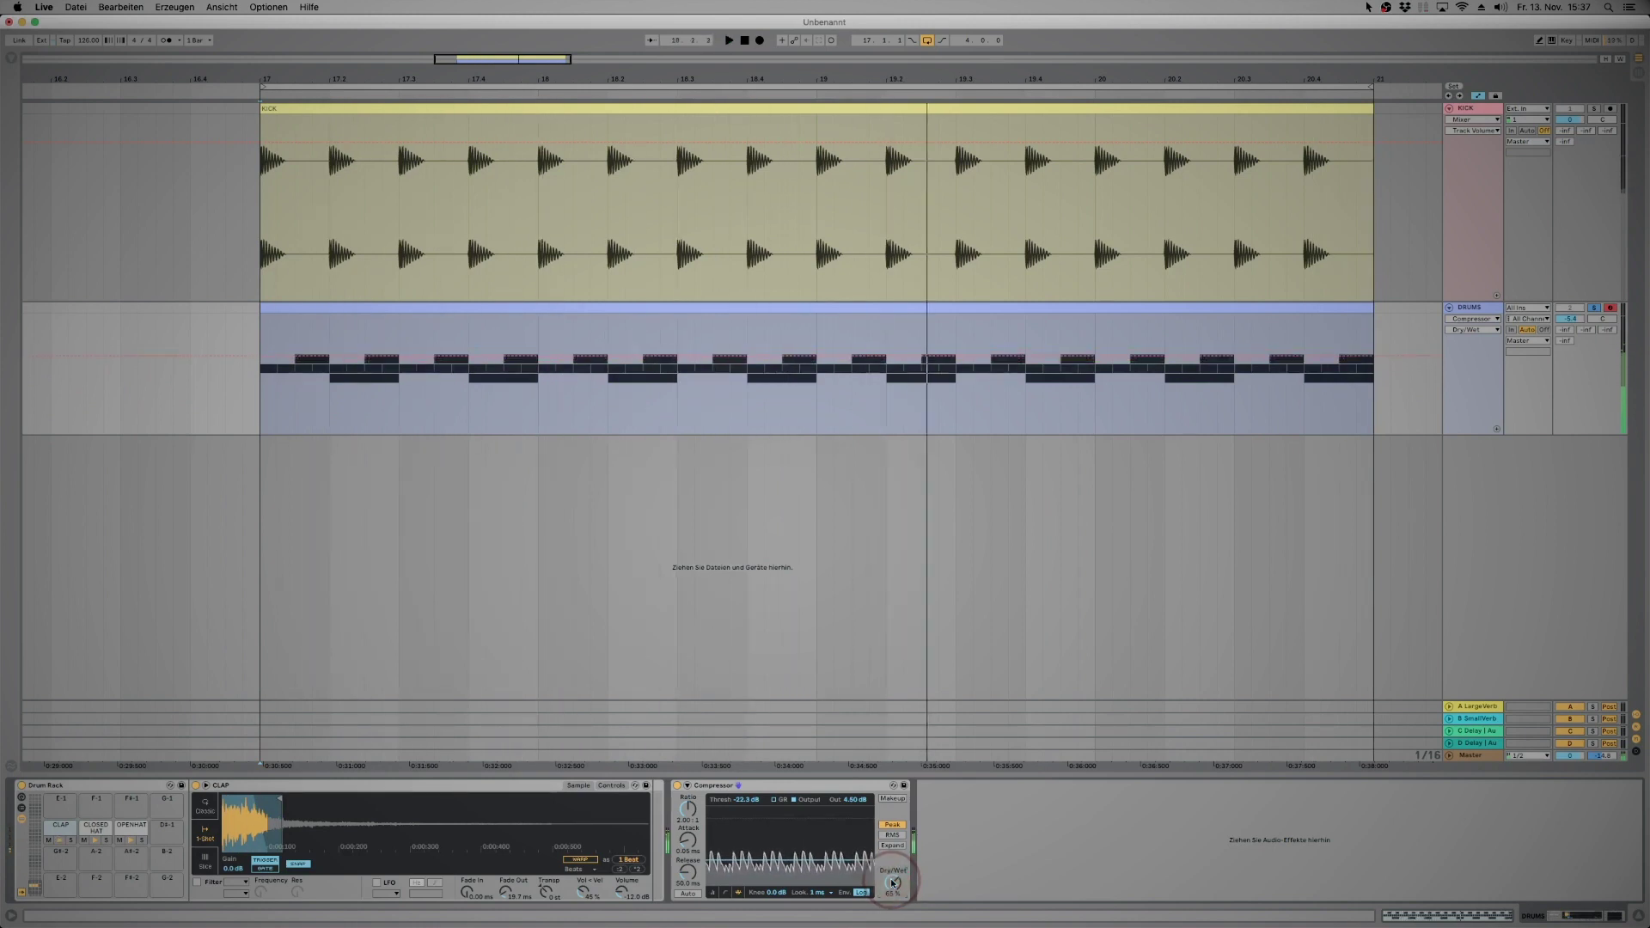